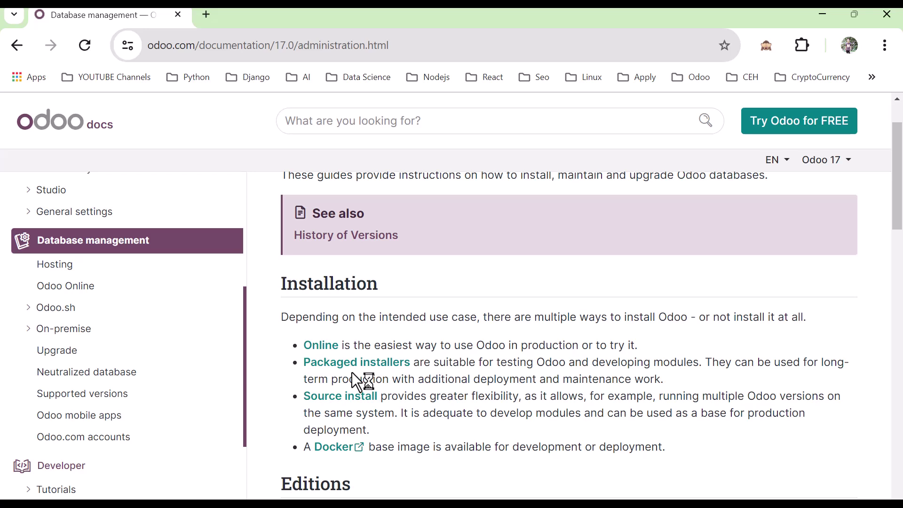
- From Packaged installers' Windows section, open nightly.odoo.com's Odoo Nightly builds page in a new tab
{"action": "left_click", "coordinate": [344, 363]}
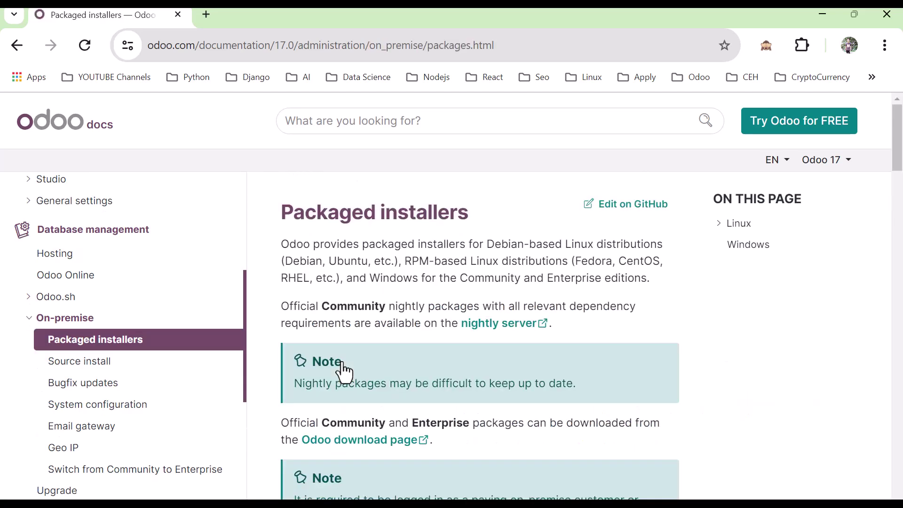
{"action": "scroll", "coordinate": [344, 372], "scroll_direction": "down", "scroll_amount": 10}
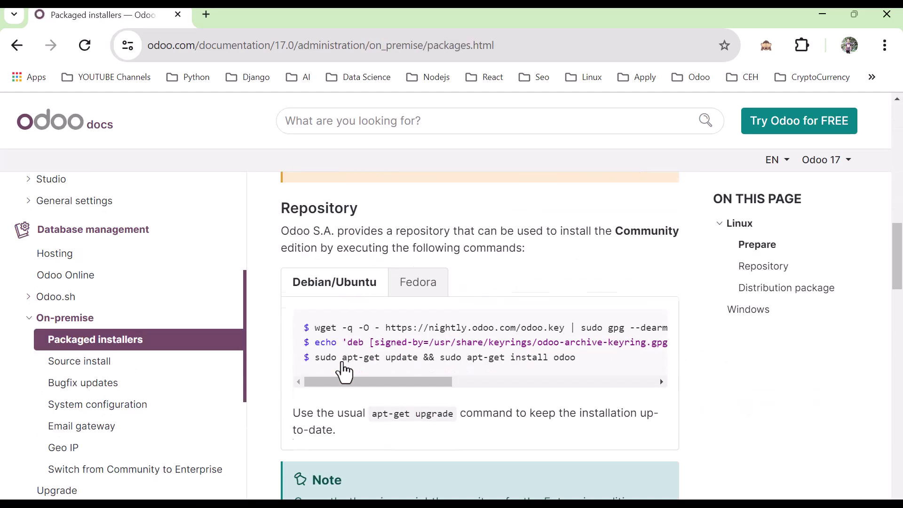
{"action": "scroll", "coordinate": [344, 372], "scroll_direction": "down", "scroll_amount": 15}
{"action": "scroll", "coordinate": [343, 372], "scroll_direction": "down", "scroll_amount": 2}
{"action": "scroll", "coordinate": [343, 372], "scroll_direction": "up", "scroll_amount": 2}
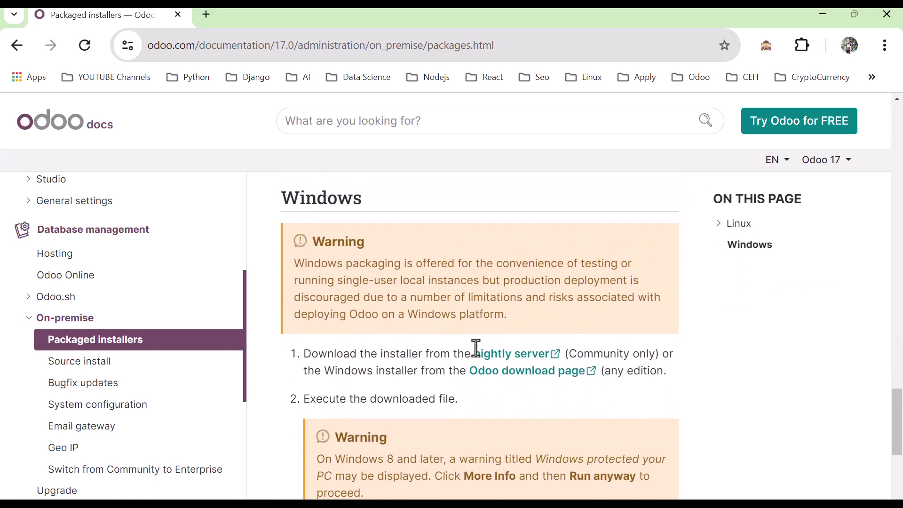
{"action": "left_click", "coordinate": [519, 369]}
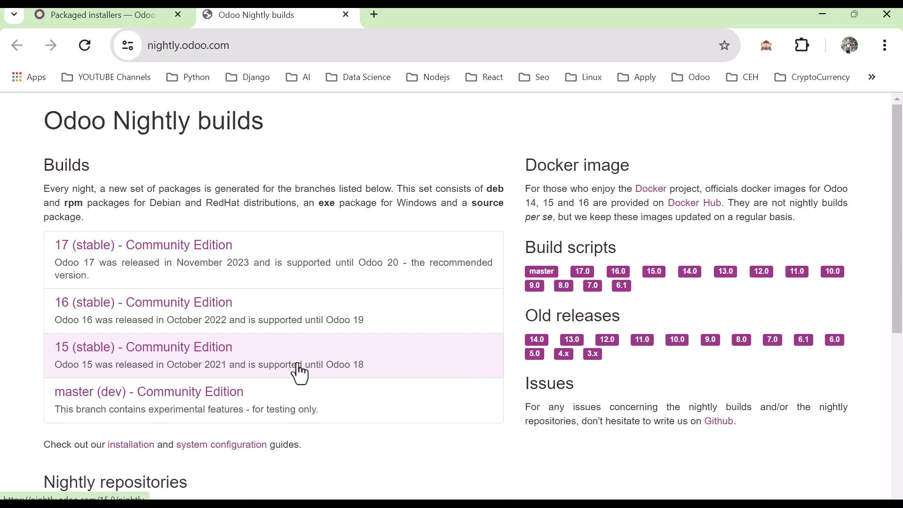
- Browse to the 15 stable exe listing, start downloading odoo_15.0.latest.exe, then cancel the duplicate save
{"action": "left_click", "coordinate": [106, 358]}
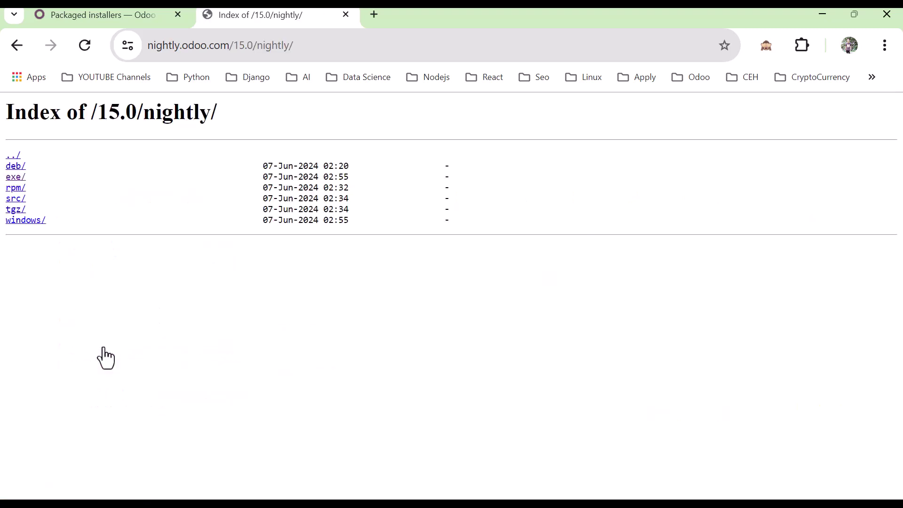
{"action": "left_click", "coordinate": [15, 179]}
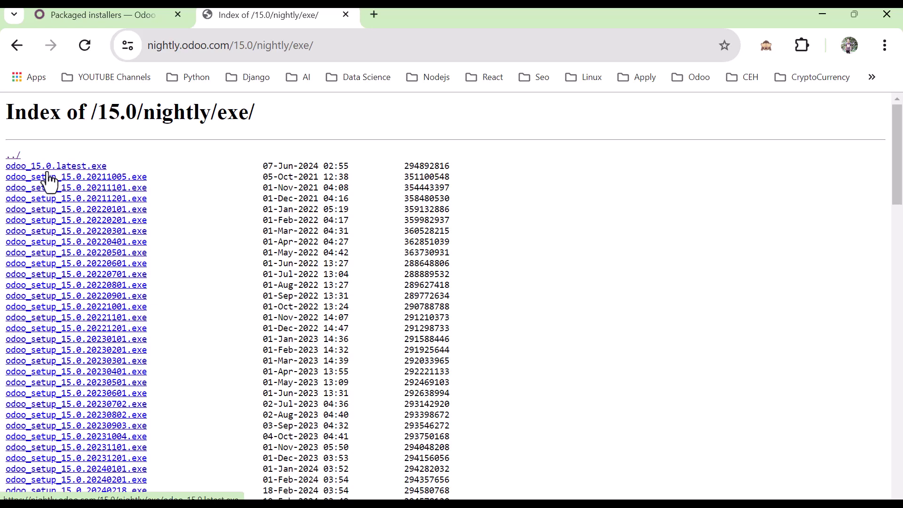
{"action": "left_click", "coordinate": [66, 167]}
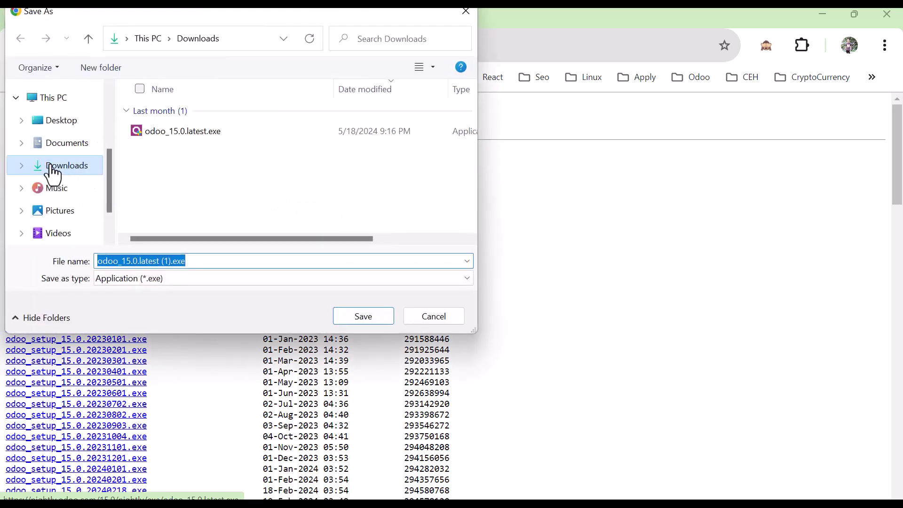
{"action": "left_click", "coordinate": [61, 172]}
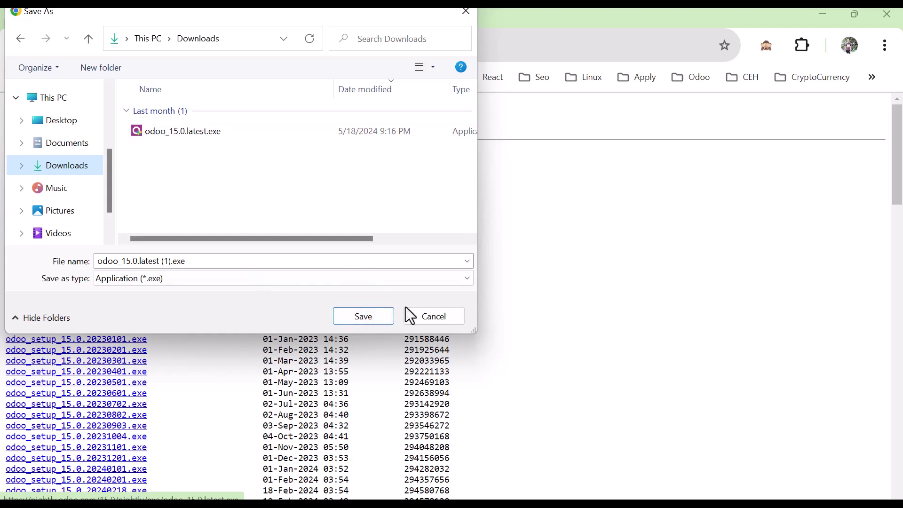
{"action": "left_click", "coordinate": [432, 318]}
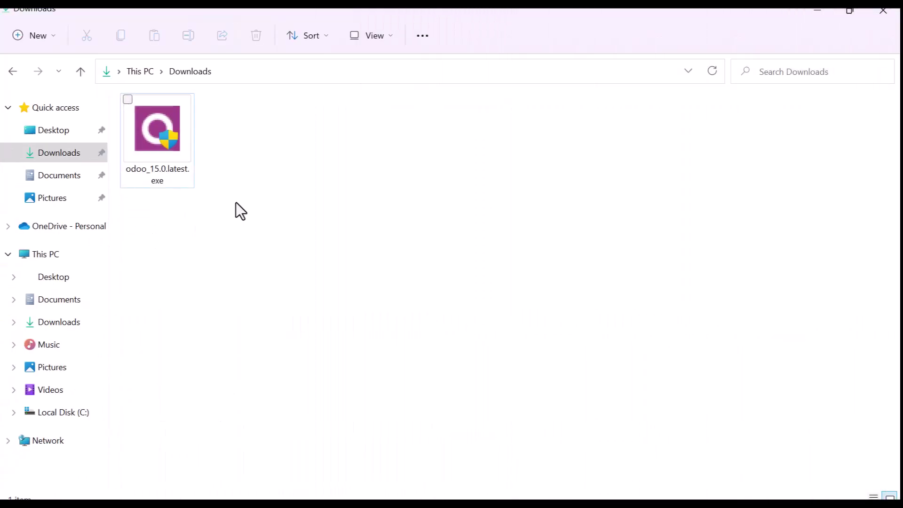
- Run odoo_15.0.latest.exe from the Downloads folder to reach the language prompt
{"action": "left_click", "coordinate": [166, 162]}
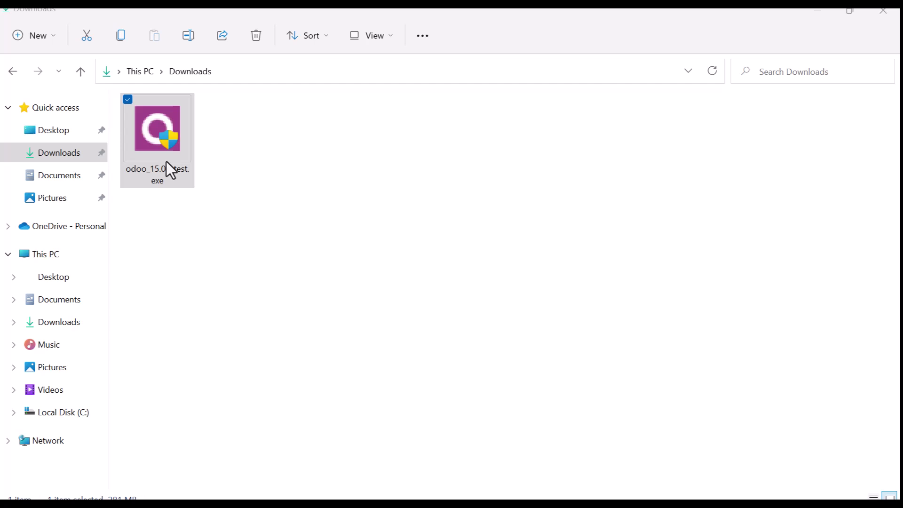
{"action": "double_click", "coordinate": [166, 162]}
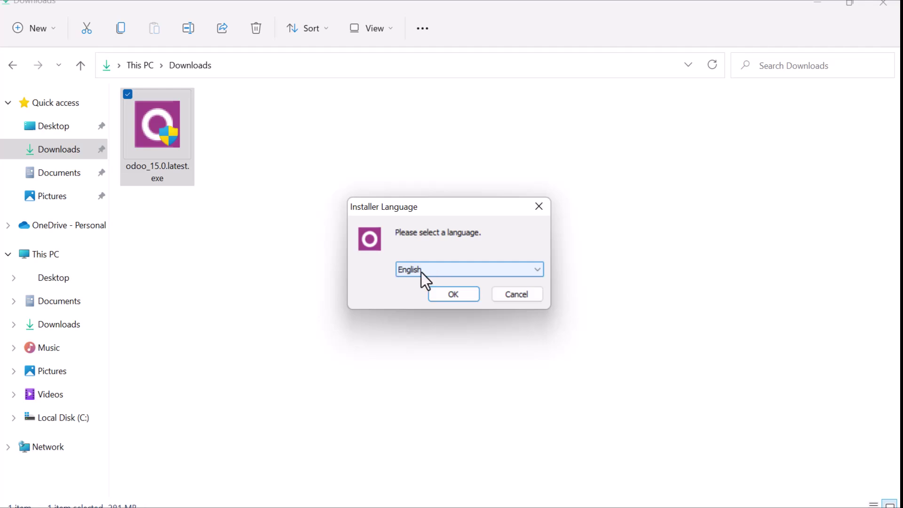
- Confirm English, accept the licence agreement, and keep the 'Odoo Server And PostgreSQL Server' install type
{"action": "left_click", "coordinate": [445, 296]}
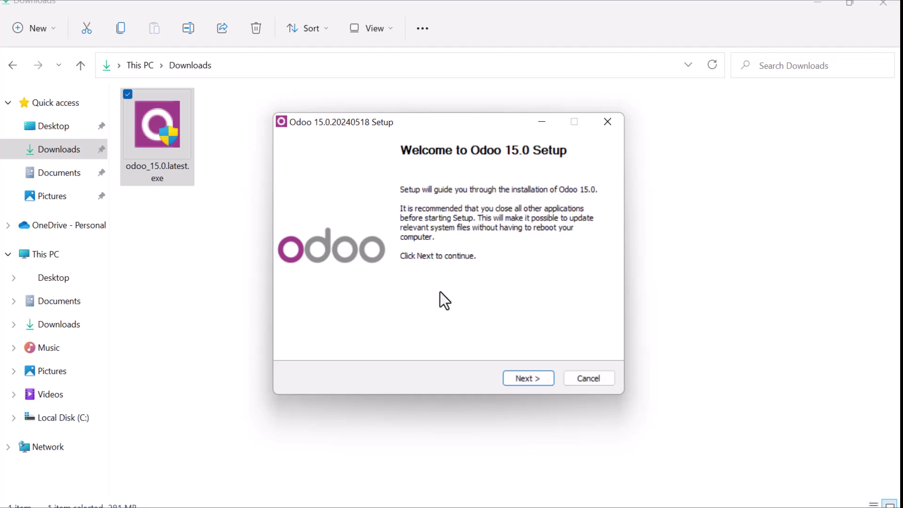
{"action": "left_click", "coordinate": [527, 378]}
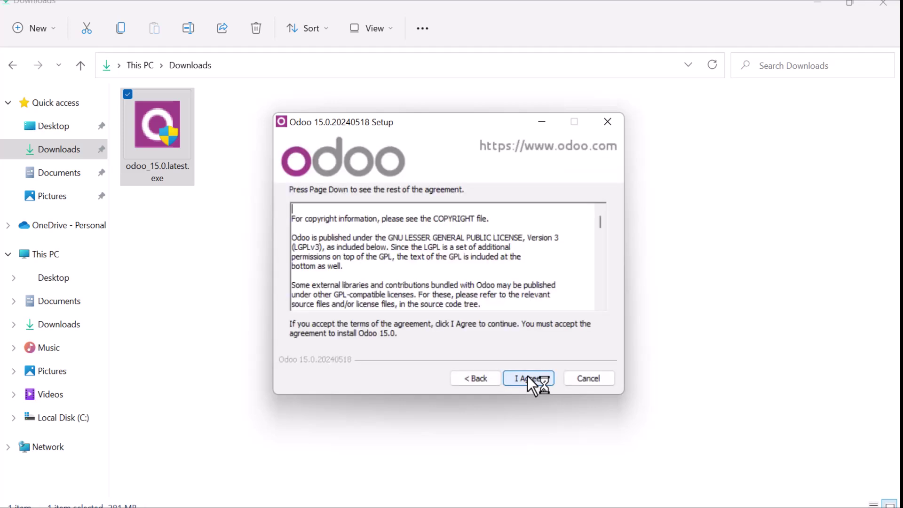
{"action": "left_click", "coordinate": [527, 378]}
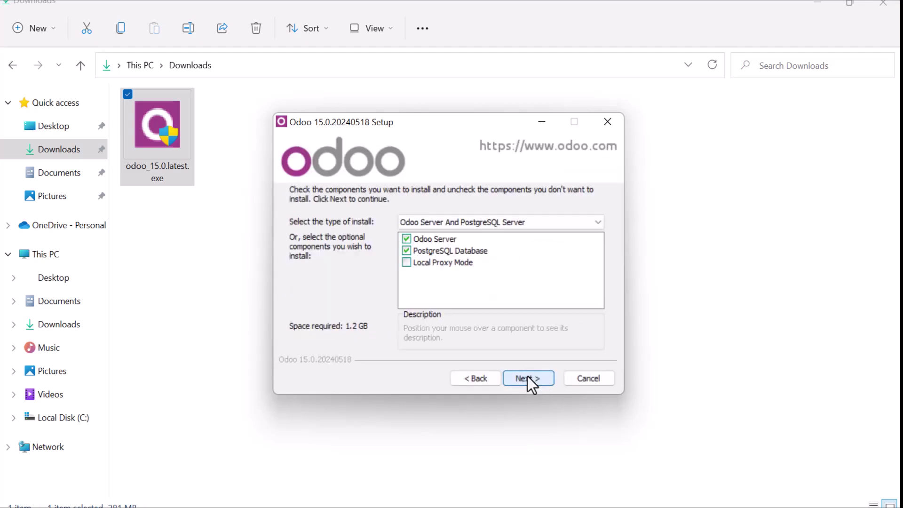
{"action": "left_click", "coordinate": [443, 220]}
{"action": "left_click", "coordinate": [443, 220]}
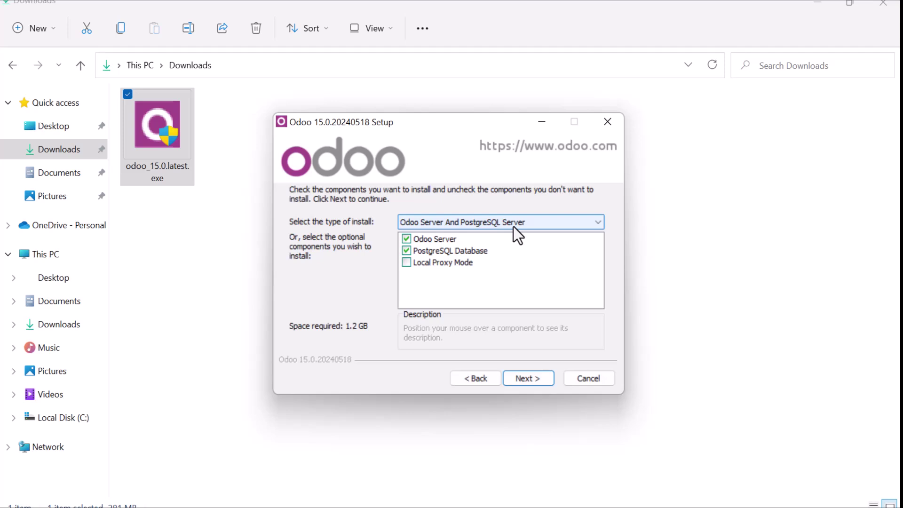
- Leave PostgreSQL connection at localhost, port 5432 with the default username, and continue
{"action": "left_click", "coordinate": [529, 378]}
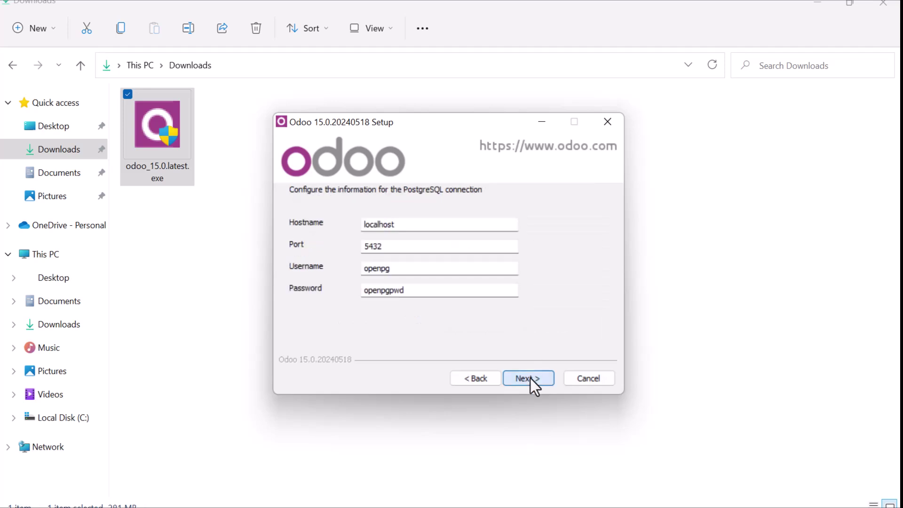
{"action": "key", "text": "Tab"}
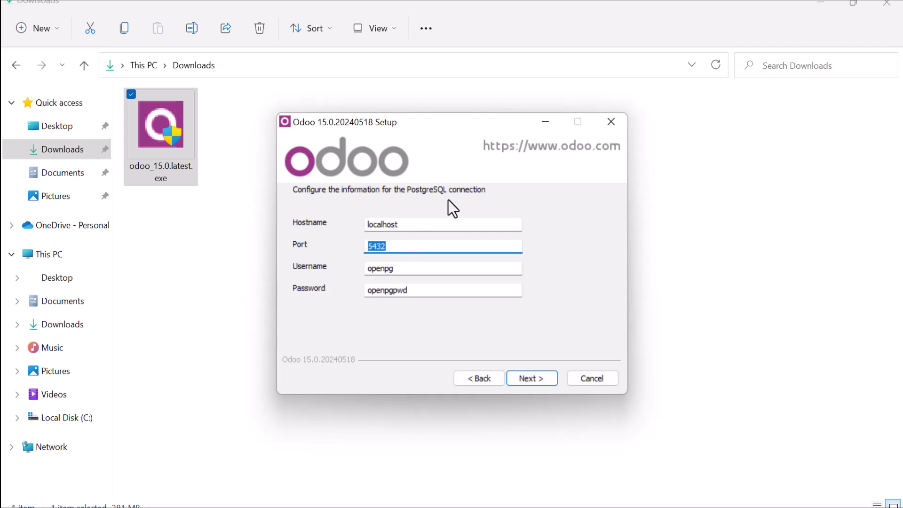
{"action": "left_click", "coordinate": [421, 272]}
{"action": "double_click", "coordinate": [421, 272]}
{"action": "left_click", "coordinate": [421, 272]}
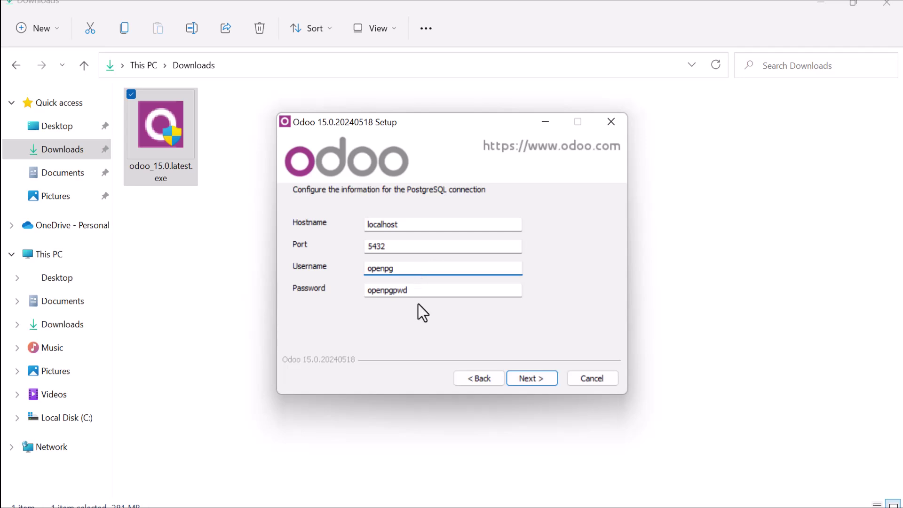
{"action": "left_click", "coordinate": [546, 380]}
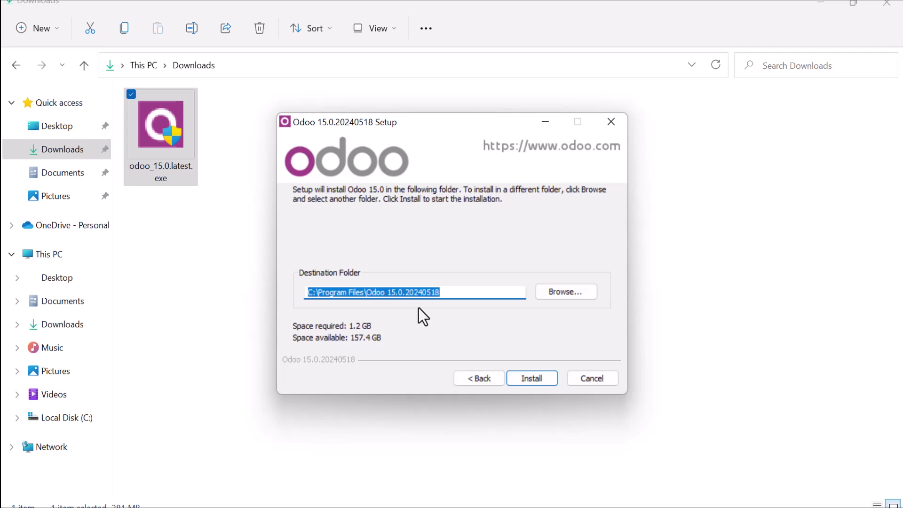
- Create a new Odoo15 folder on Local Disk (C:) and set C:\Odoo15\ as the destination
{"action": "left_click", "coordinate": [577, 298]}
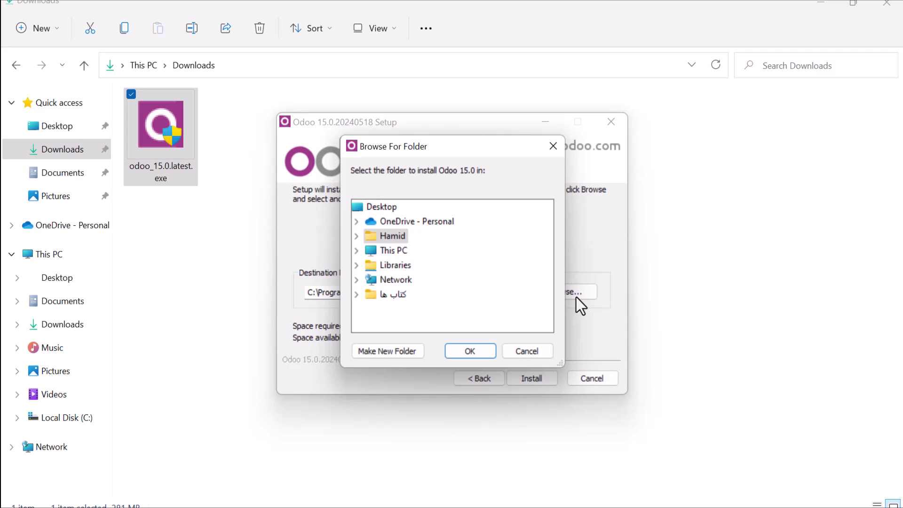
{"action": "left_click", "coordinate": [359, 252]}
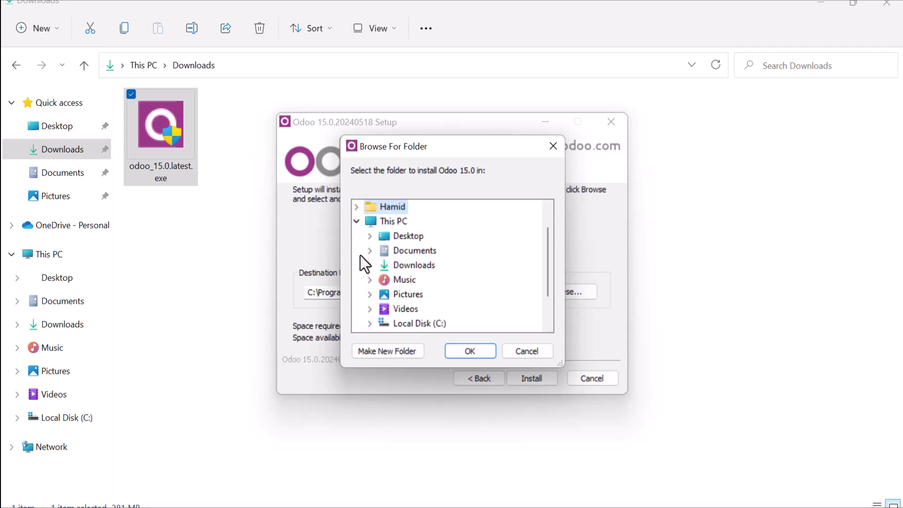
{"action": "left_click", "coordinate": [381, 323]}
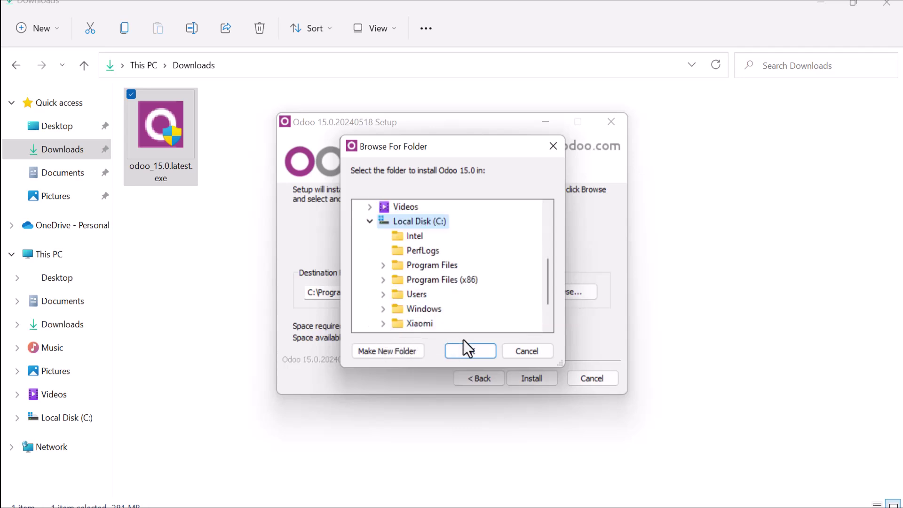
{"action": "left_click", "coordinate": [381, 355]}
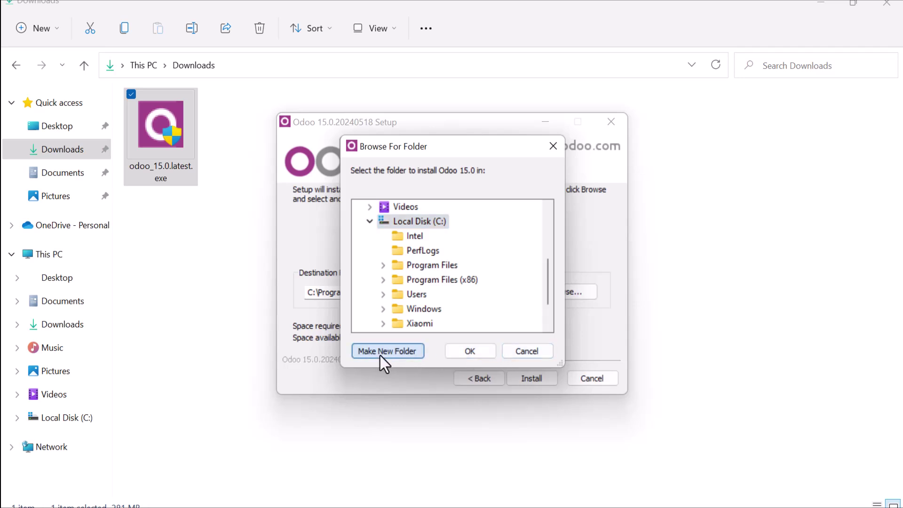
{"action": "type", "text": "O"}
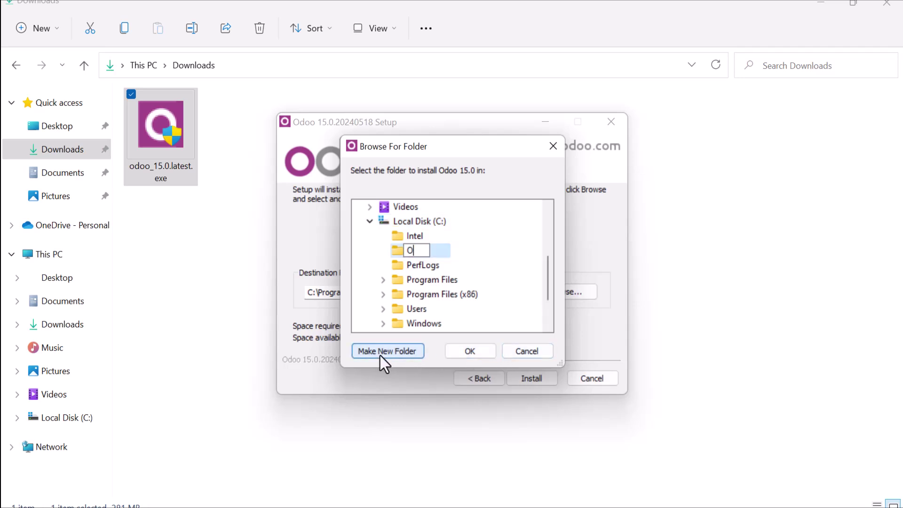
{"action": "type", "text": "doo15"}
{"action": "left_click", "coordinate": [456, 351]}
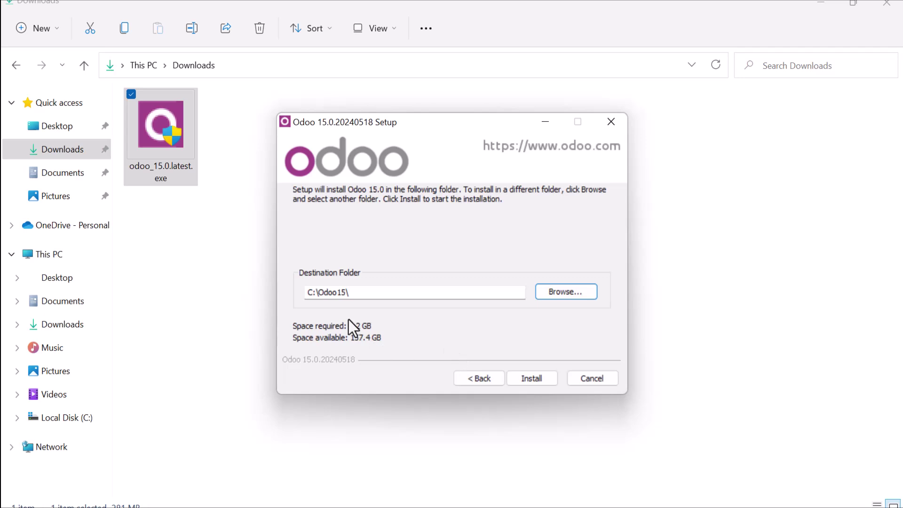
- Run the installation to Completed, then finish setup with Start Odoo left checked
{"action": "left_click", "coordinate": [542, 379]}
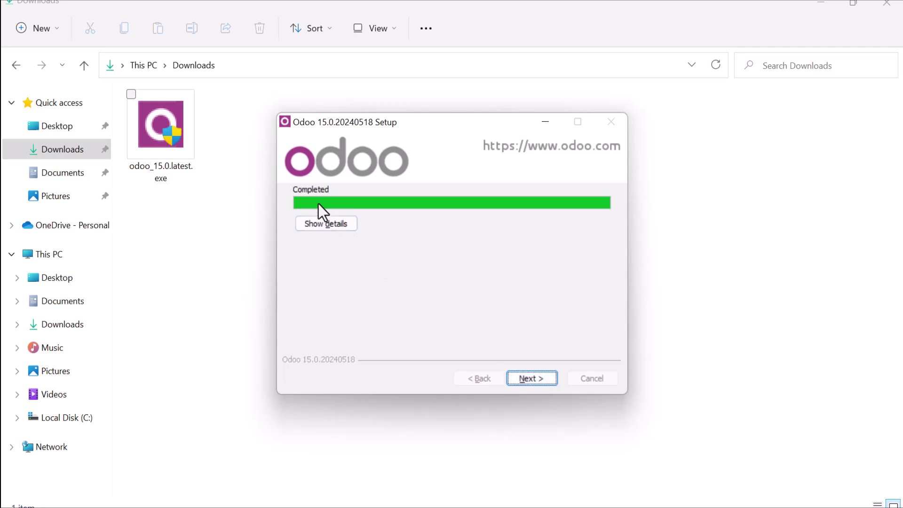
{"action": "left_click", "coordinate": [535, 385]}
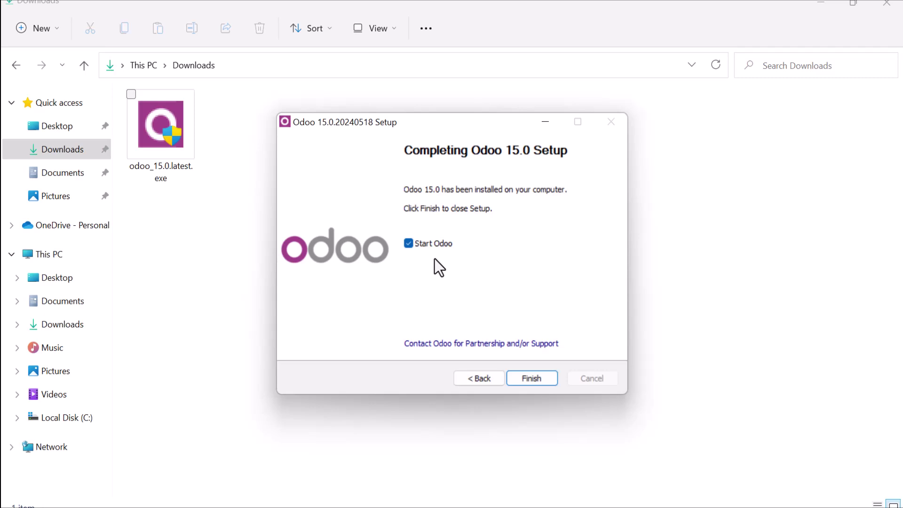
{"action": "left_click", "coordinate": [523, 375]}
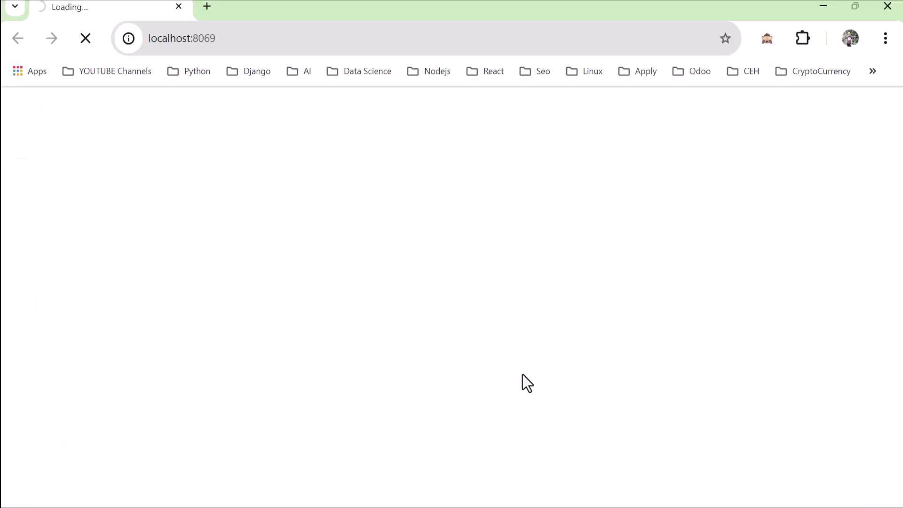
- Load localhost:8069, decline Chrome's Windows Hello password offer, and review the create-database form
{"action": "left_click", "coordinate": [498, 40]}
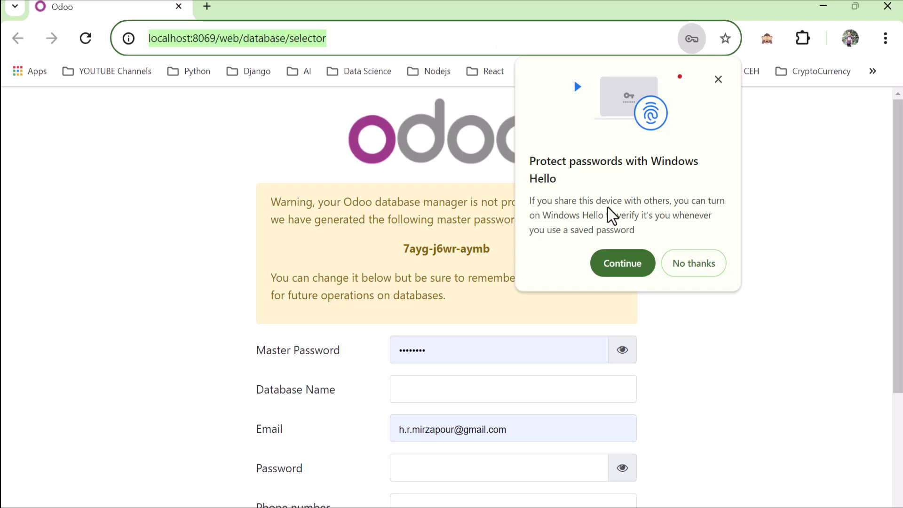
{"action": "left_click", "coordinate": [676, 263]}
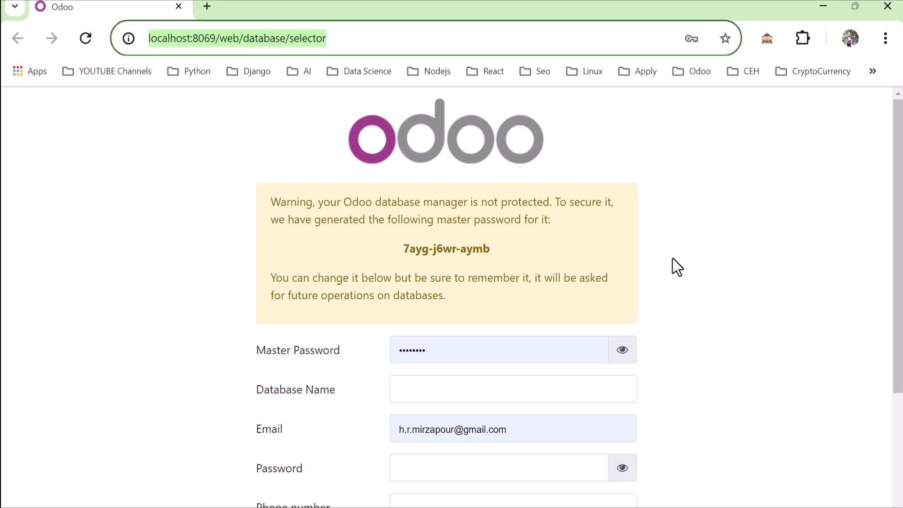
{"action": "scroll", "coordinate": [673, 258], "scroll_direction": "down", "scroll_amount": 3}
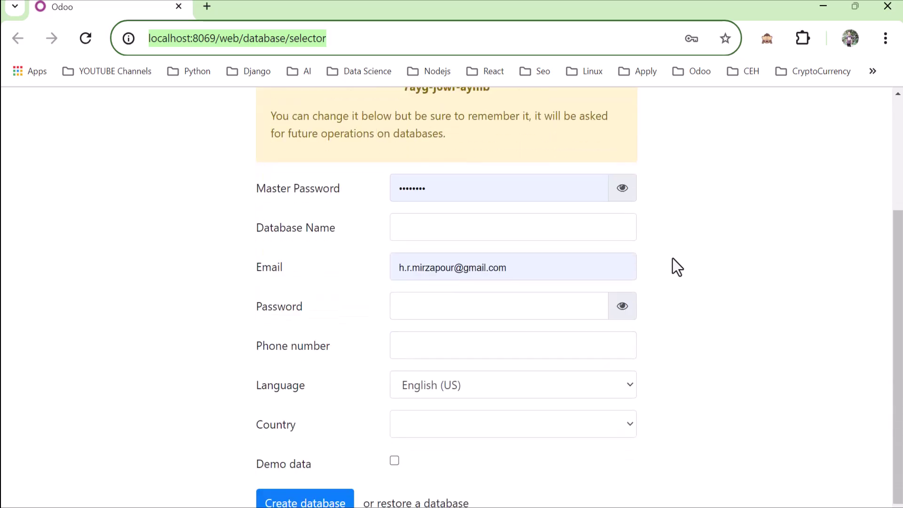
{"action": "scroll", "coordinate": [673, 258], "scroll_direction": "up", "scroll_amount": 3}
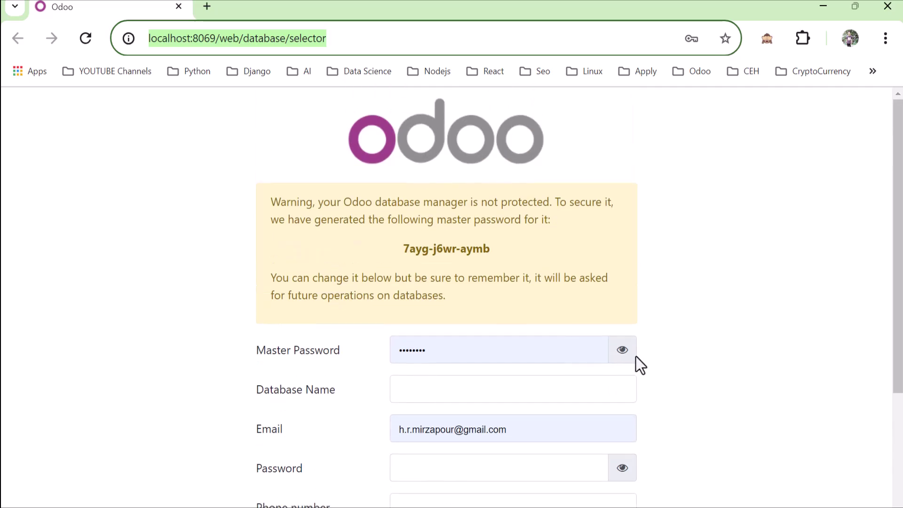
{"action": "scroll", "coordinate": [638, 360], "scroll_direction": "down", "scroll_amount": 3}
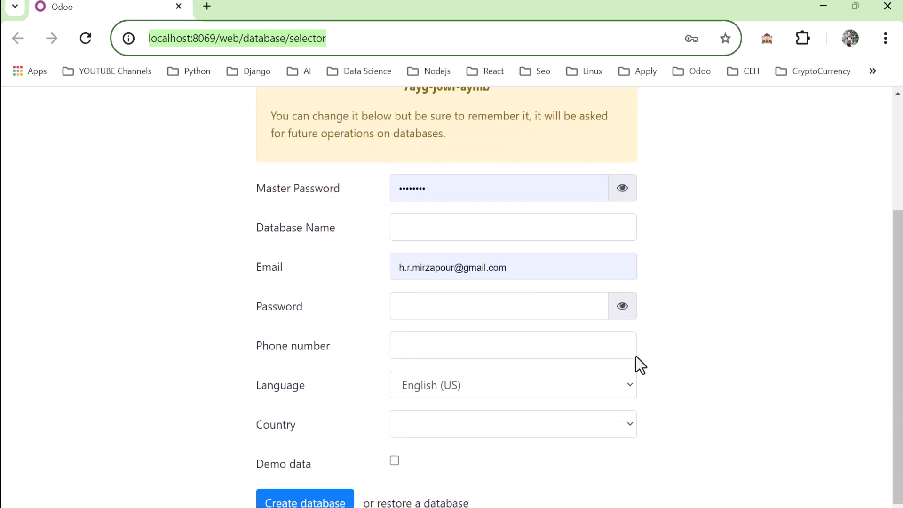
- Reveal the generated master password and overwrite it with a short custom master password
{"action": "left_click", "coordinate": [619, 195]}
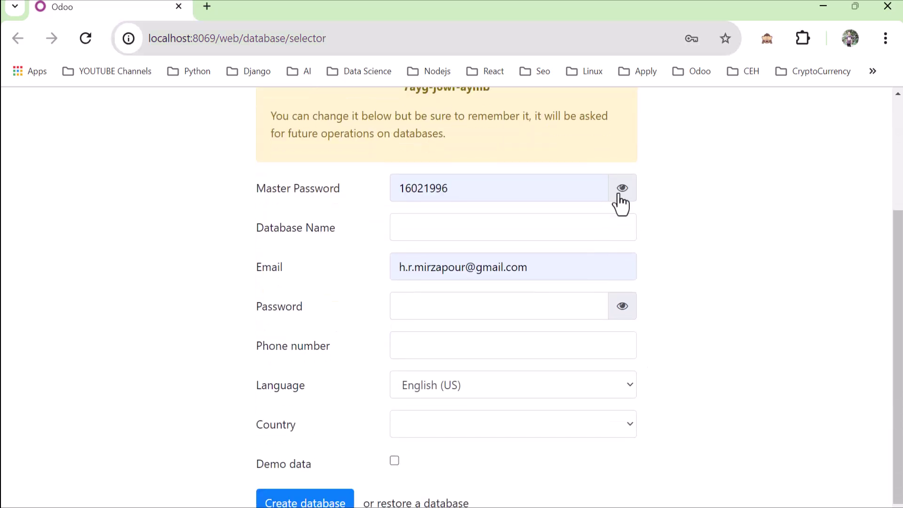
{"action": "double_click", "coordinate": [562, 197]}
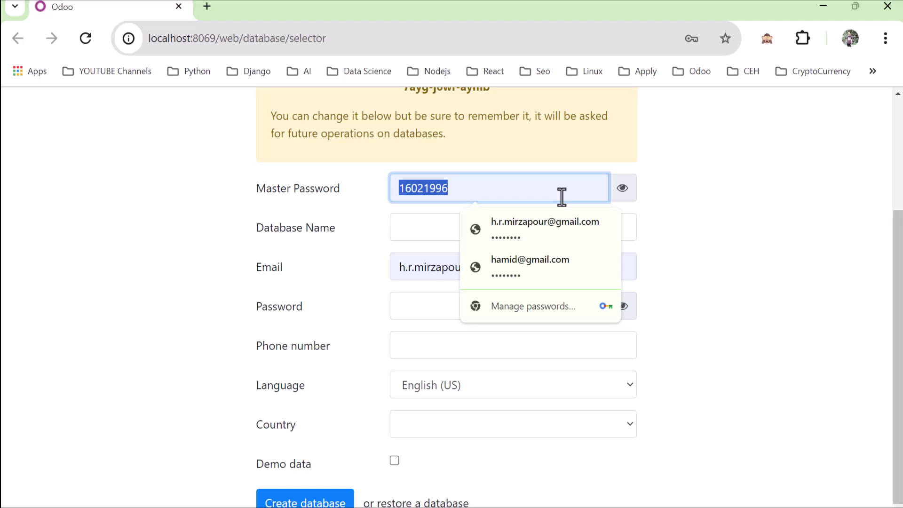
{"action": "type", "text": "test"}
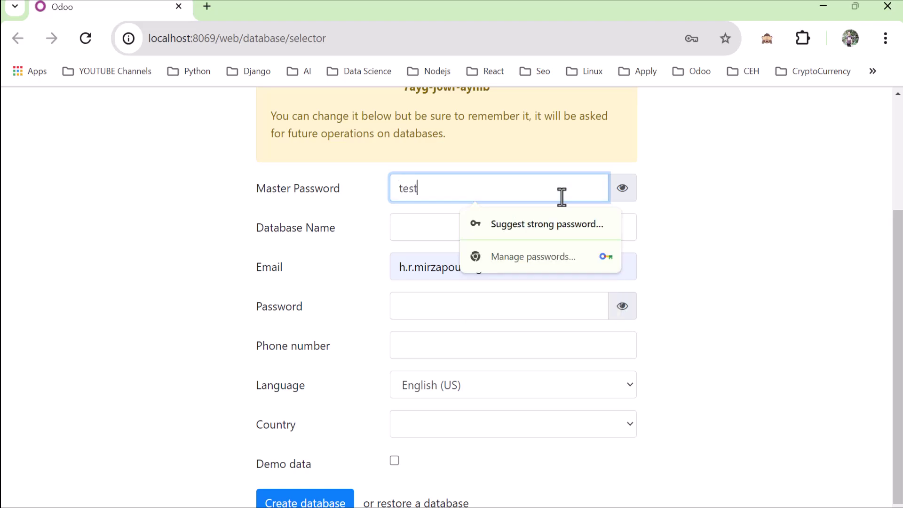
{"action": "scroll", "coordinate": [562, 196], "scroll_direction": "up", "scroll_amount": 2}
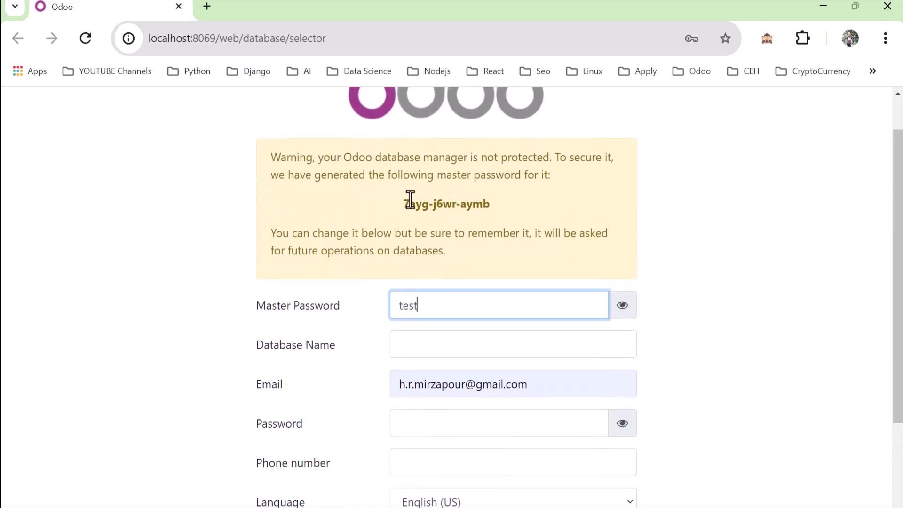
{"action": "left_click_drag", "start_coordinate": [397, 207], "coordinate": [496, 205]}
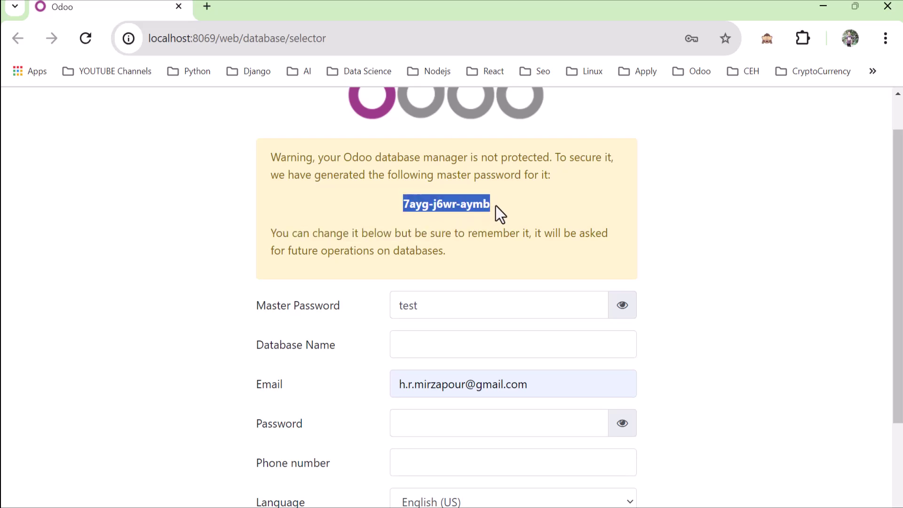
{"action": "left_click", "coordinate": [466, 318]}
{"action": "scroll", "coordinate": [466, 318], "scroll_direction": "down", "scroll_amount": 1}
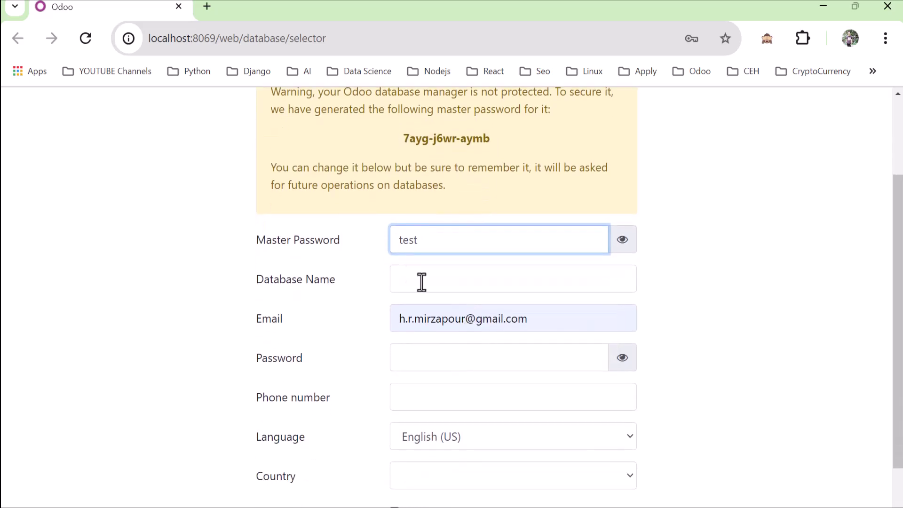
- Name the database Test, set the administrator password, keep English (US), and create it
{"action": "left_click", "coordinate": [406, 271]}
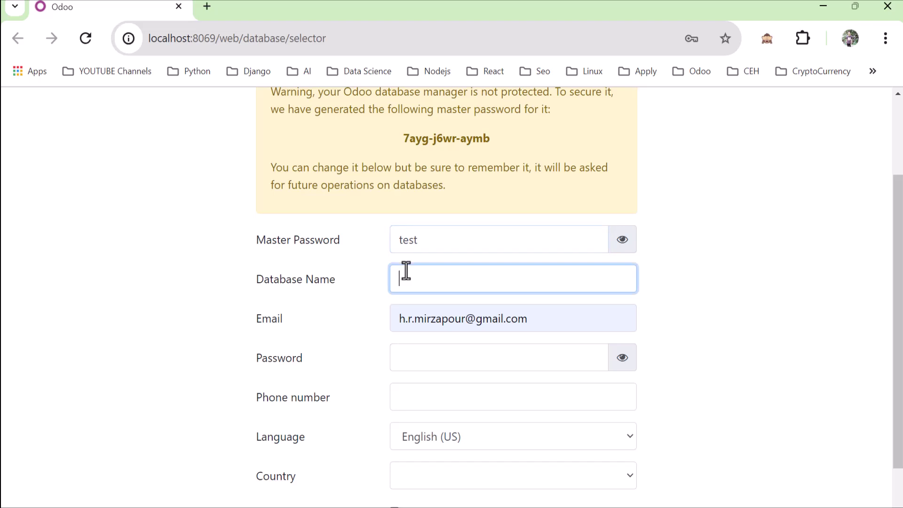
{"action": "type", "text": "test"}
{"action": "left_click", "coordinate": [528, 329]}
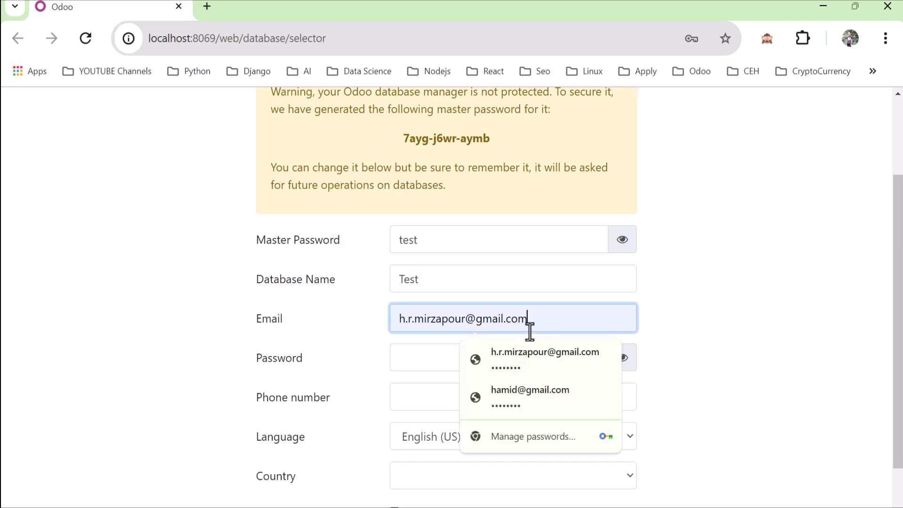
{"action": "left_click", "coordinate": [432, 363]}
{"action": "type", "text": "test"}
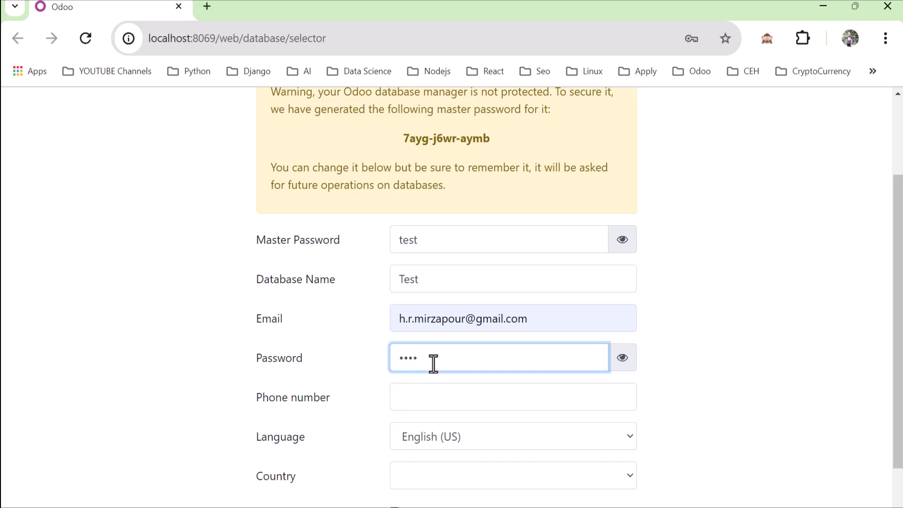
{"action": "scroll", "coordinate": [433, 363], "scroll_direction": "down", "scroll_amount": 1}
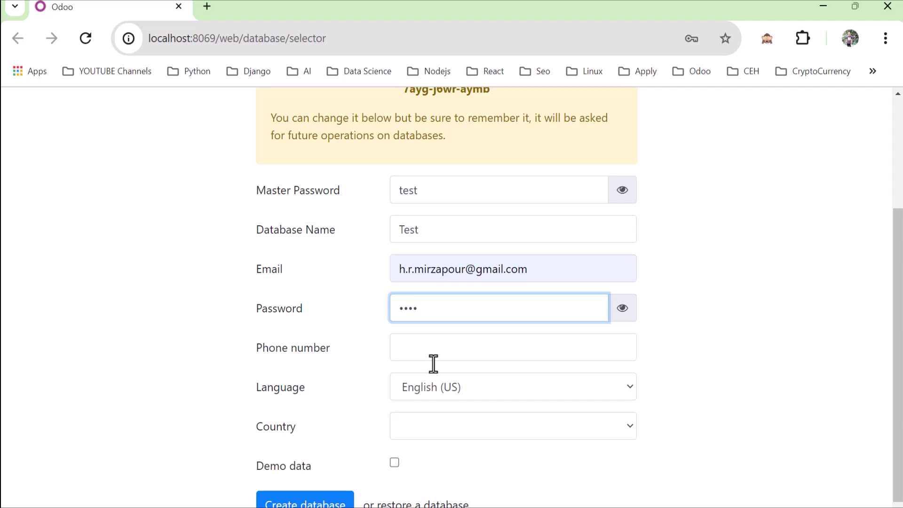
{"action": "double_click", "coordinate": [433, 363]}
{"action": "left_click", "coordinate": [359, 377]}
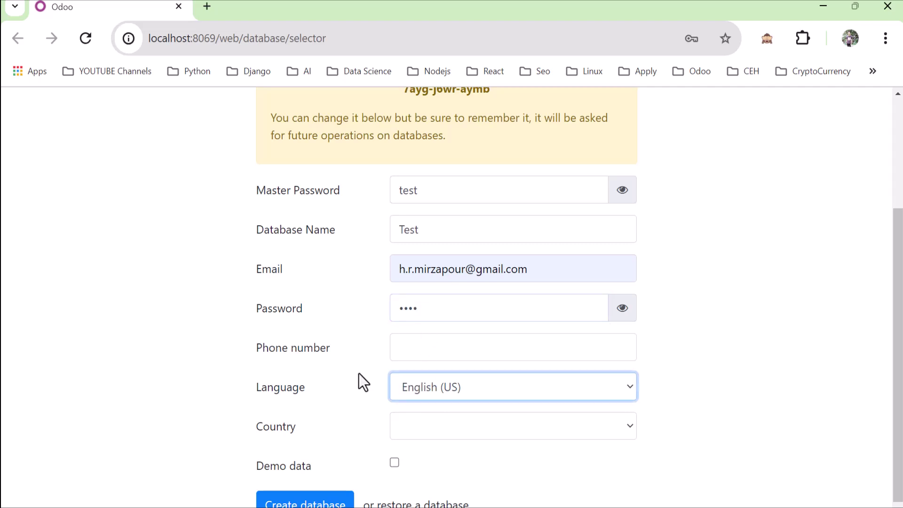
{"action": "scroll", "coordinate": [359, 373], "scroll_direction": "down", "scroll_amount": 1}
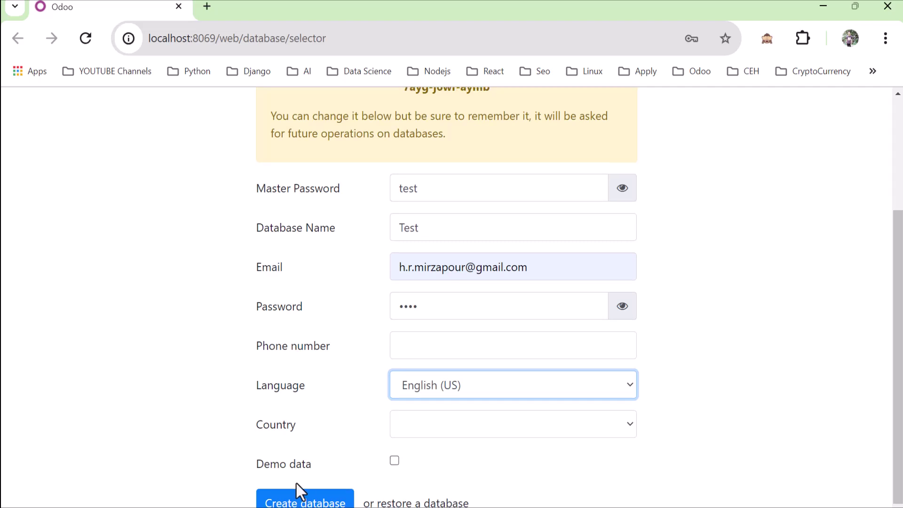
{"action": "left_click", "coordinate": [299, 501]}
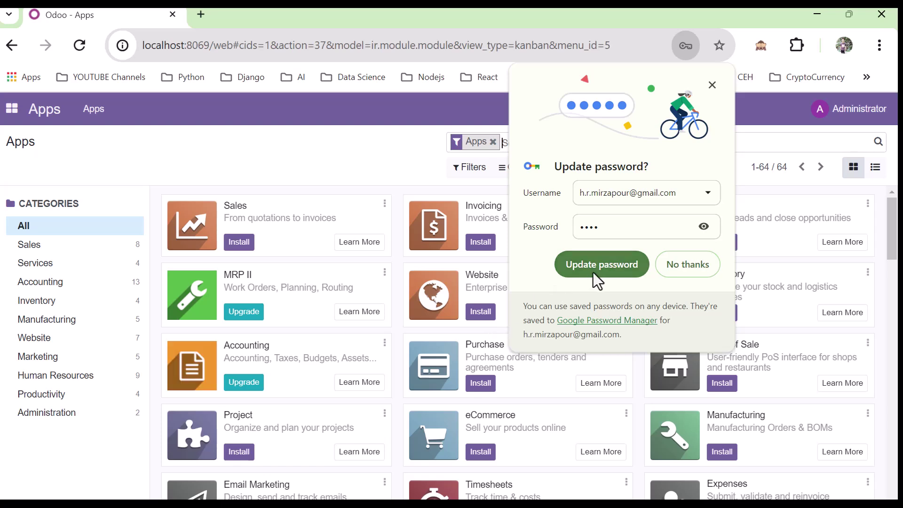
- Decline Chrome's password update, then open and close the Administrator user menu on the Apps page
{"action": "left_click", "coordinate": [665, 265]}
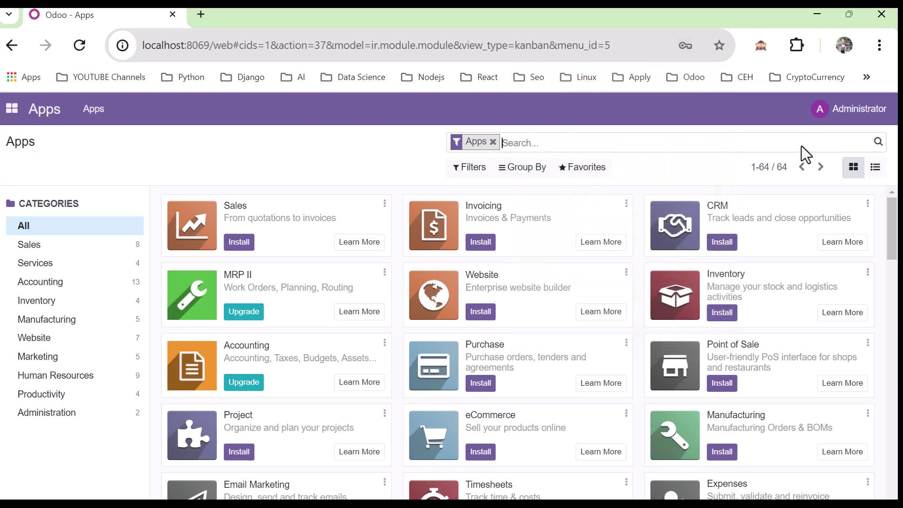
{"action": "left_click", "coordinate": [840, 123]}
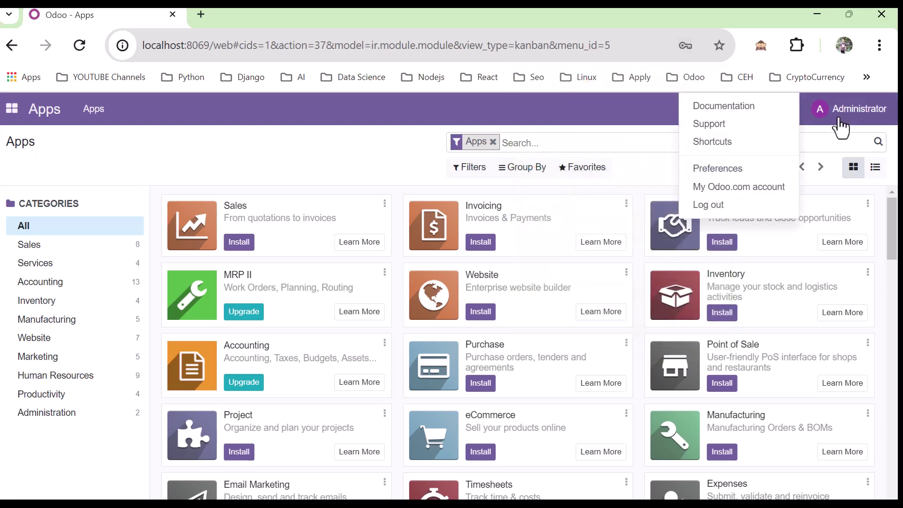
{"action": "left_click", "coordinate": [346, 154]}
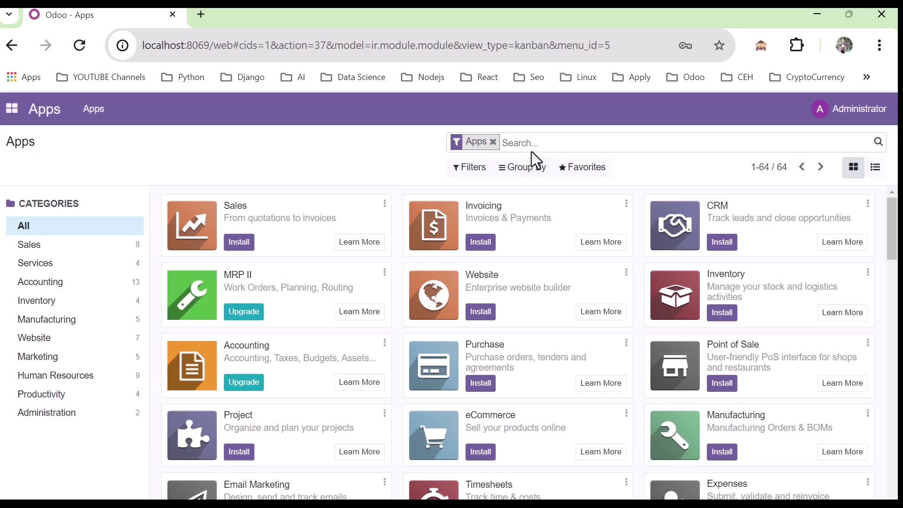
- Search the Apps list for 'discuss' and install the Discuss app
{"action": "left_click", "coordinate": [520, 143]}
{"action": "type", "text": "d"}
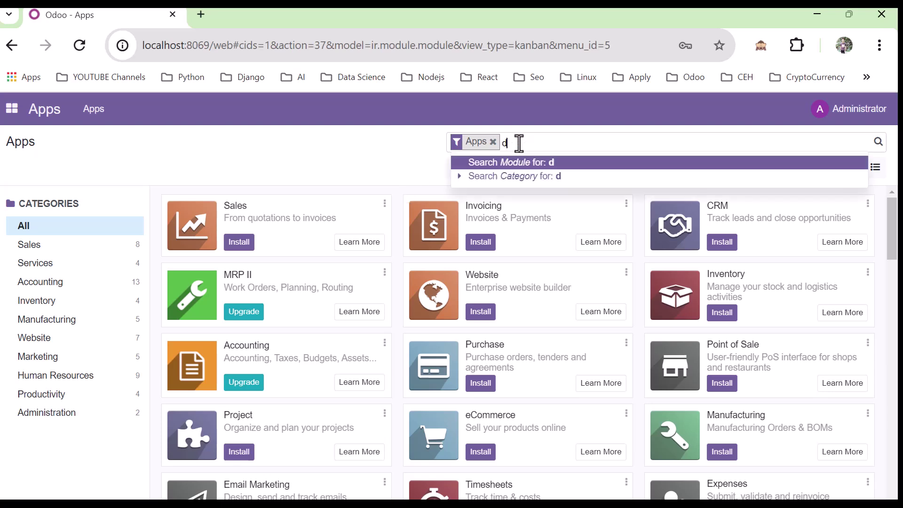
{"action": "type", "text": "iscuss"}
{"action": "key", "text": "Return"}
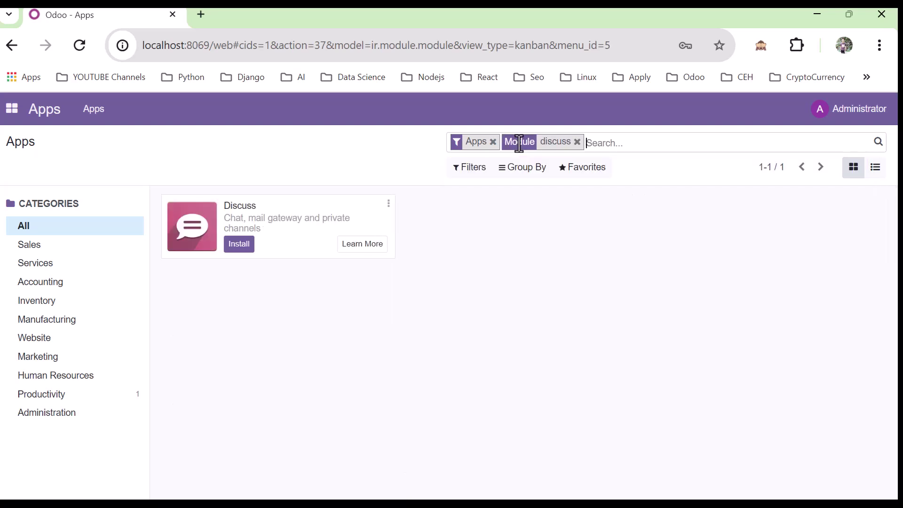
{"action": "left_click", "coordinate": [241, 249]}
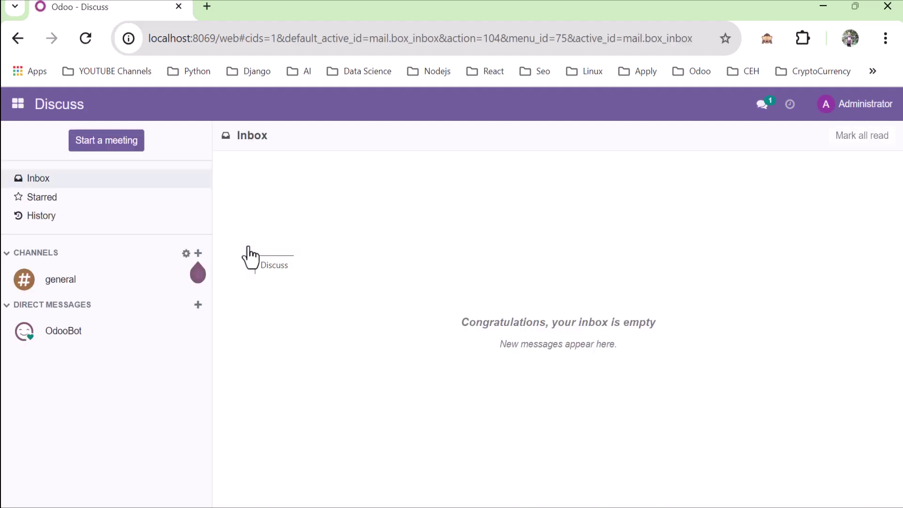
- Switch from the Discuss inbox to the Apps page through the Home menu
{"action": "left_click", "coordinate": [18, 109]}
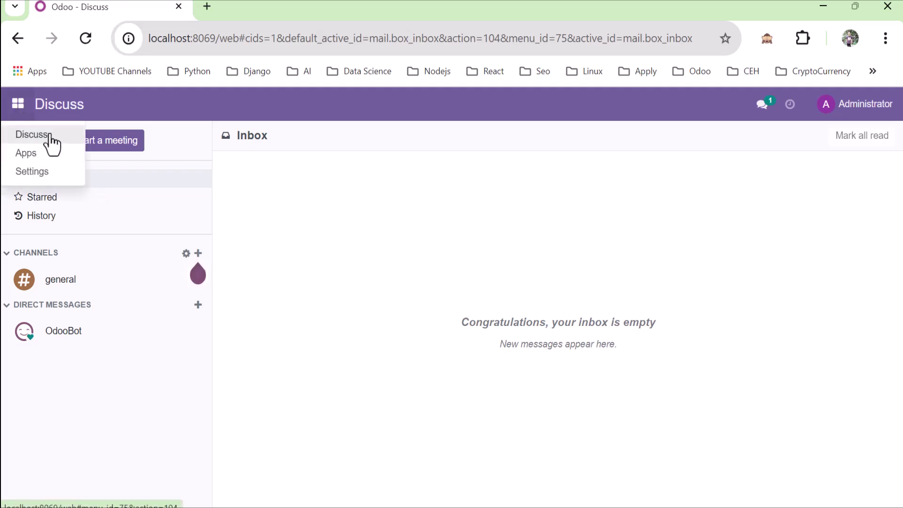
{"action": "left_click", "coordinate": [40, 156]}
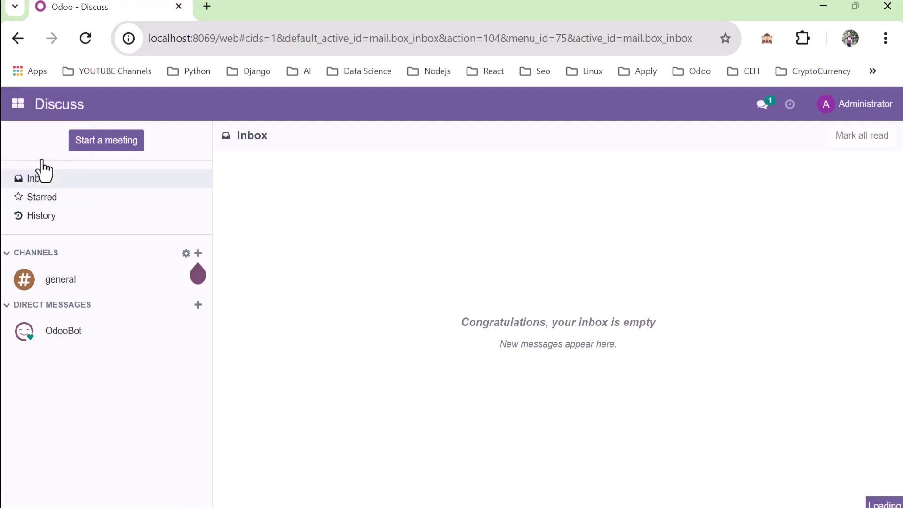